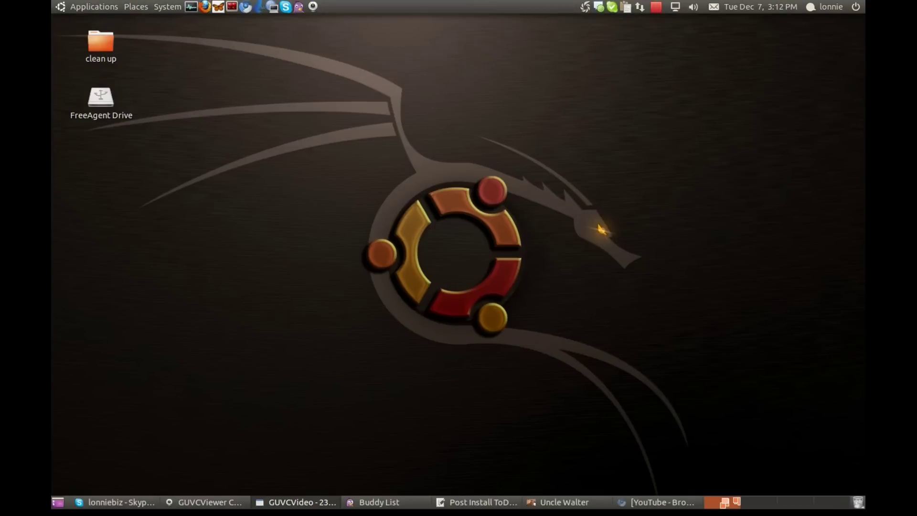
Move the GUVCVideo webcam window to the top-left corner of the screen
drag(451, 174, 316, 34)
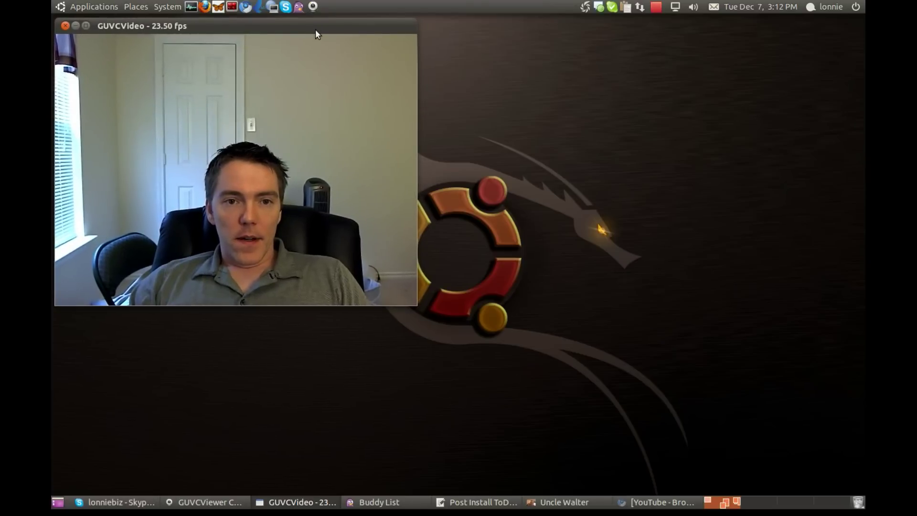
click(83, 9)
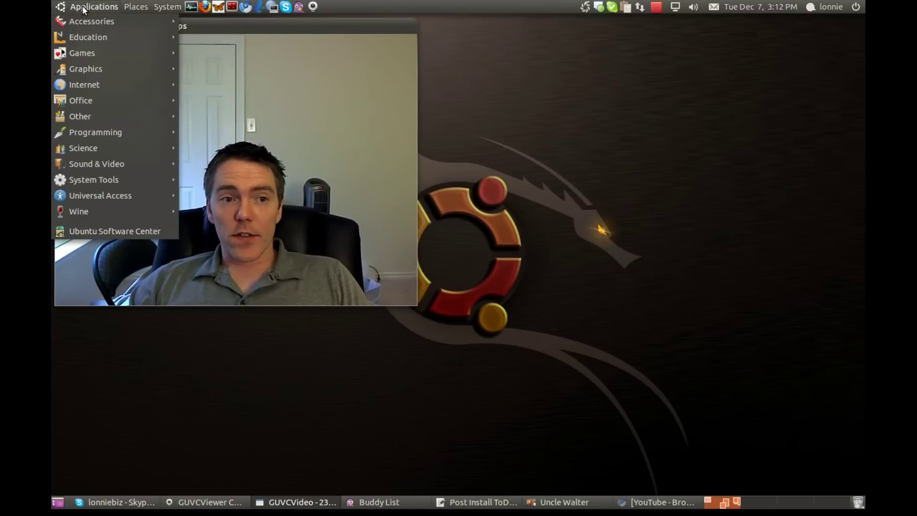
Confirm in Ubuntu Software Center that hasciicam is installed, then close the Software Center
click(140, 232)
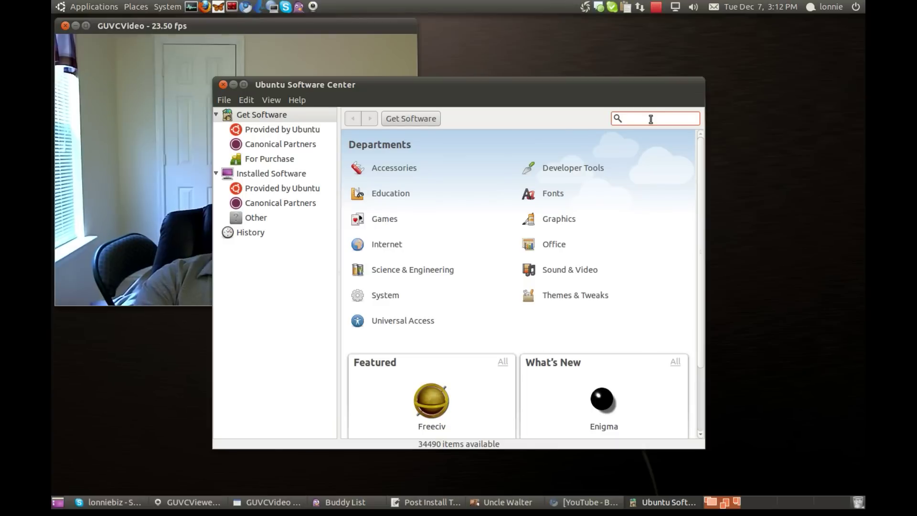
text(hasciicam)
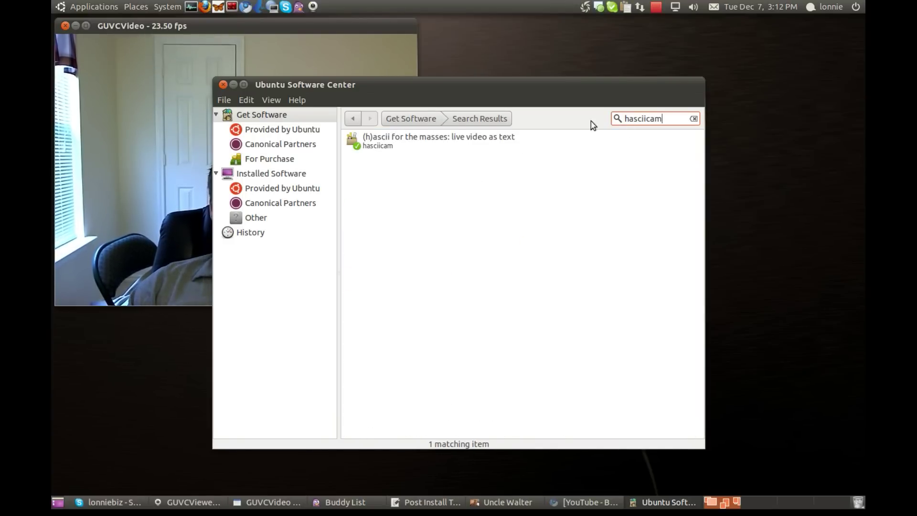
click(446, 140)
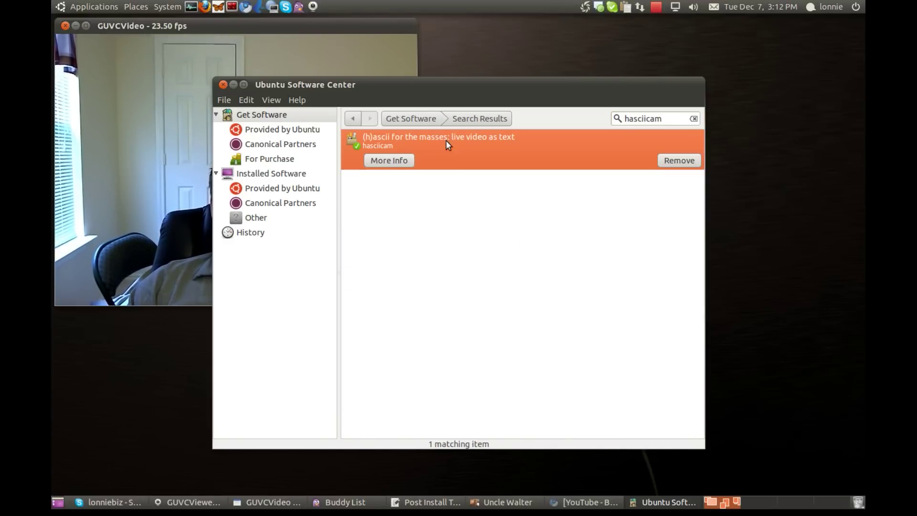
click(389, 162)
scroll(620, 244, down, 1)
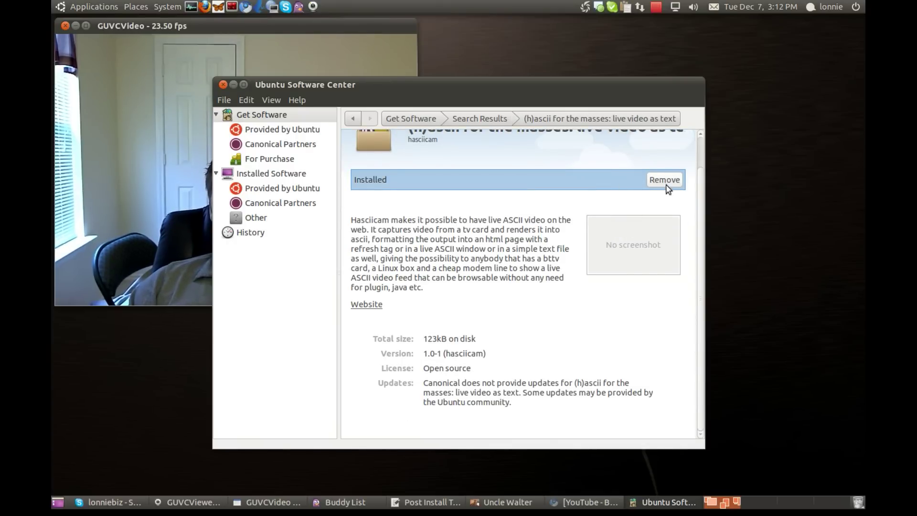
click(223, 84)
Paste the LD_PRELOAD=/usr/lib64/libv4l/v4l1compat.so hasciicam command into a new Terminator terminal and run it
click(86, 7)
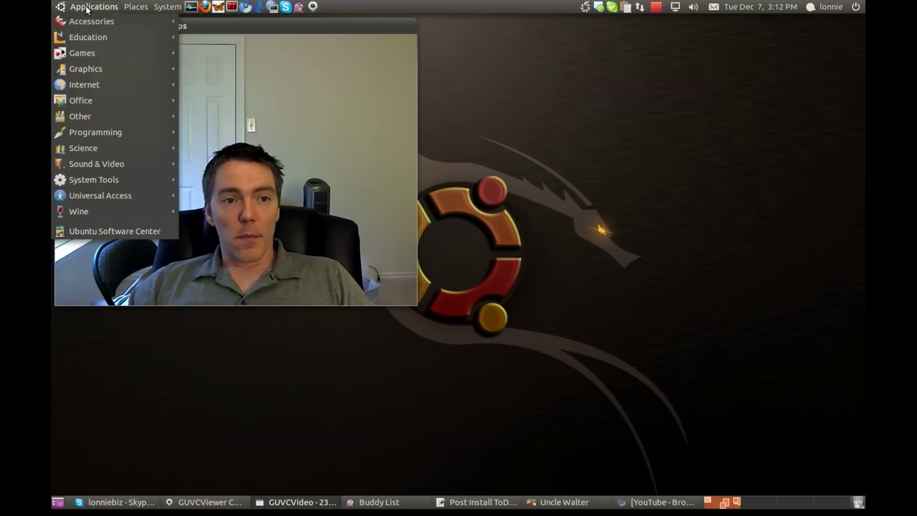
mouse_move(92, 22)
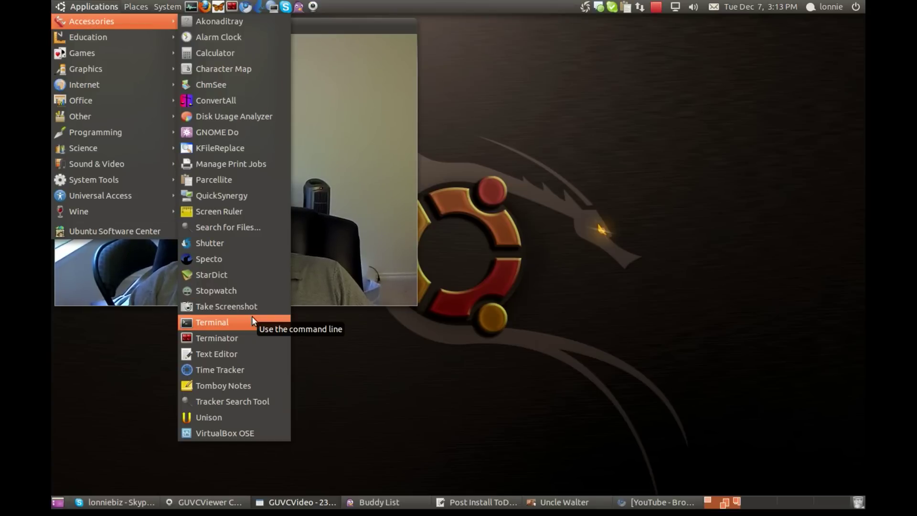
click(248, 334)
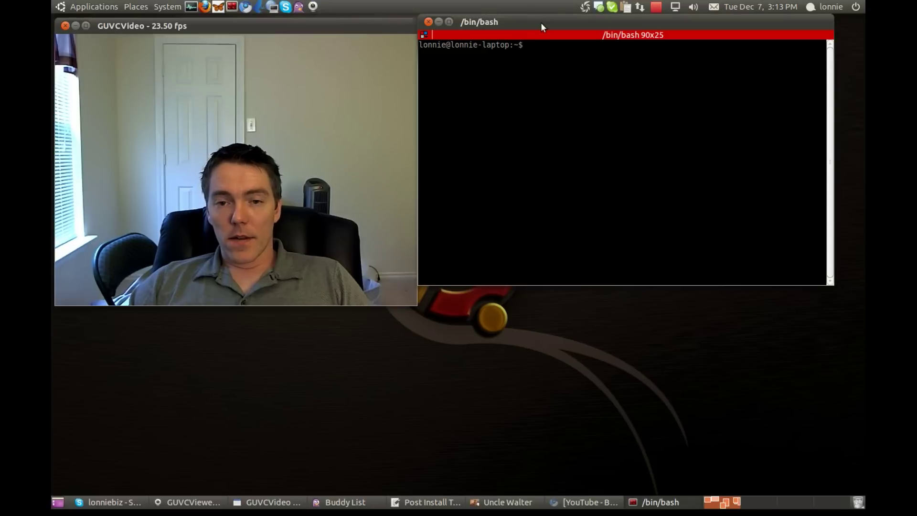
click(623, 7)
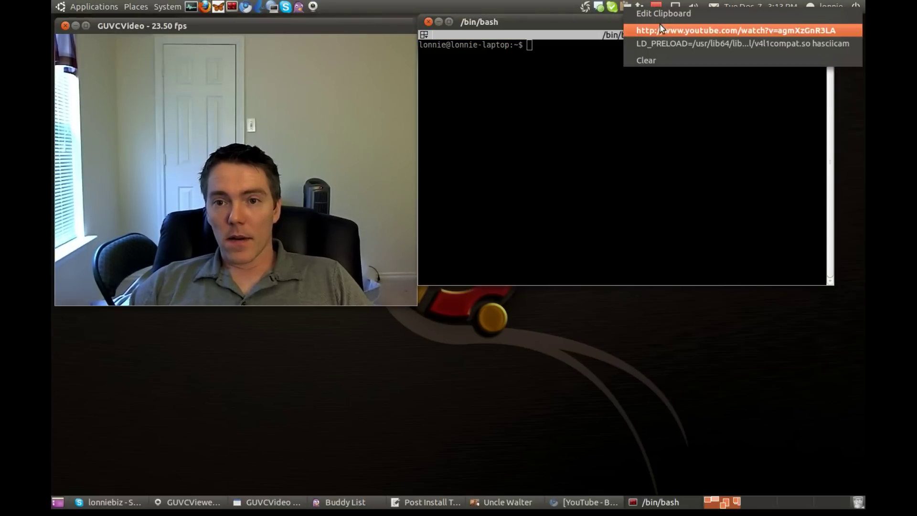
click(666, 43)
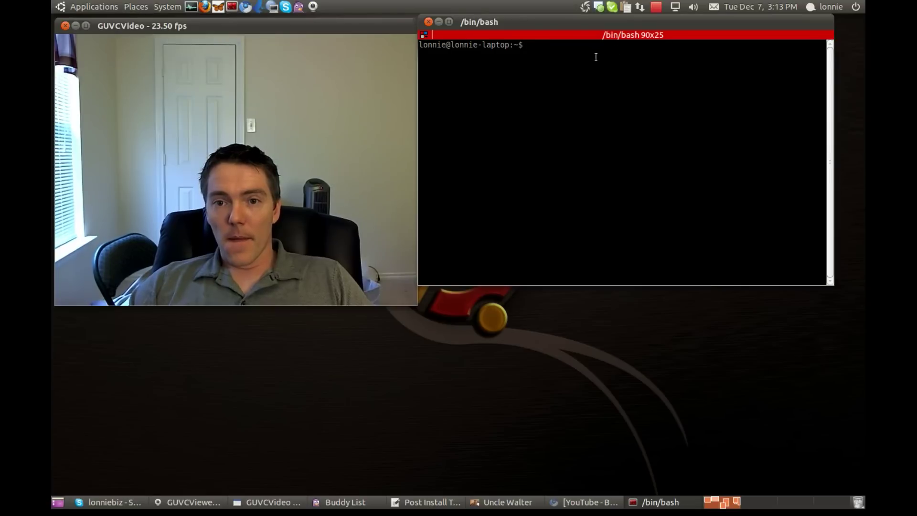
right_click(565, 57)
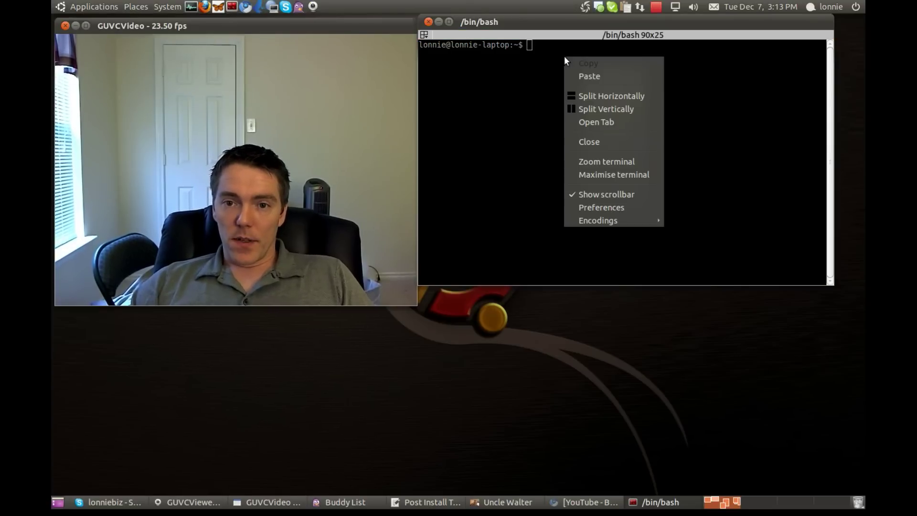
click(589, 75)
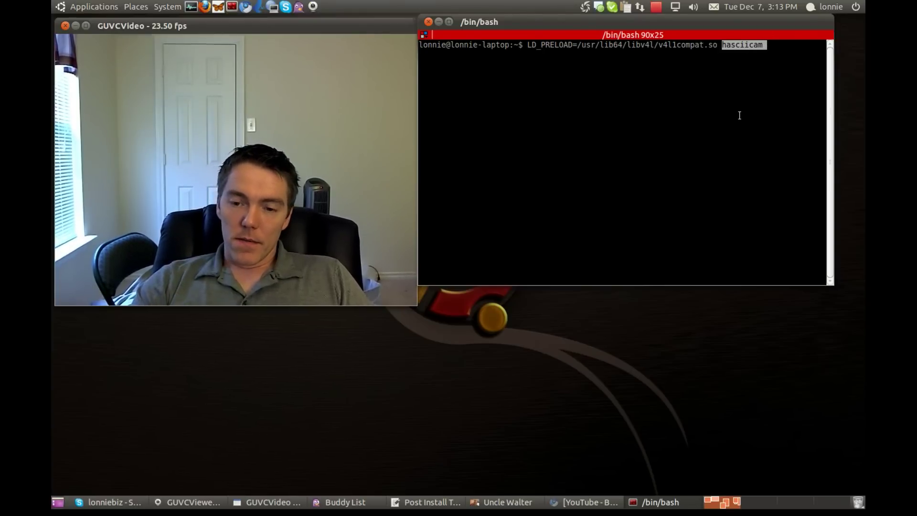
key(Return)
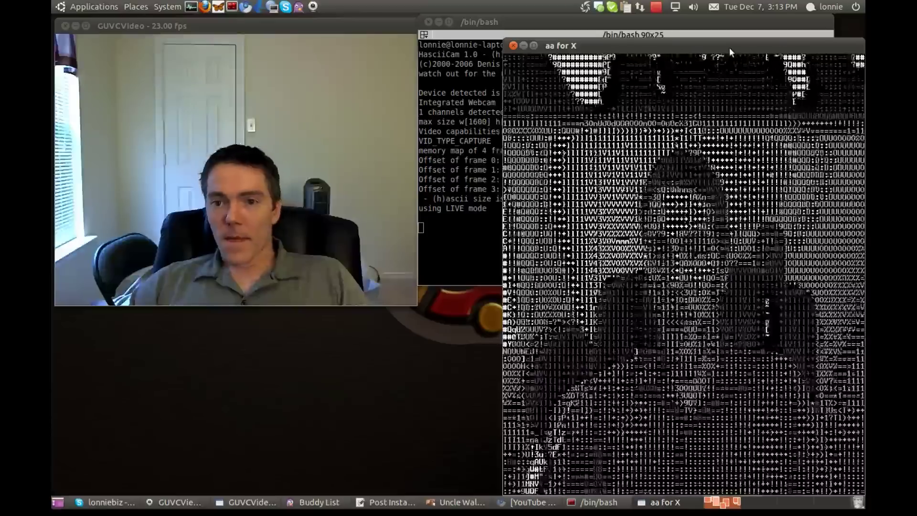
Move the 'aa for X' ASCII webcam window up and to the left
drag(729, 47, 679, 23)
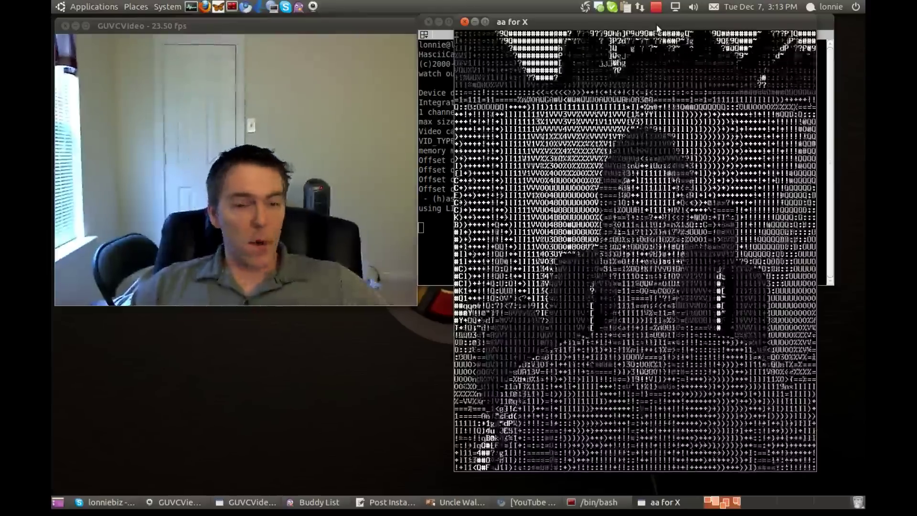
click(657, 7)
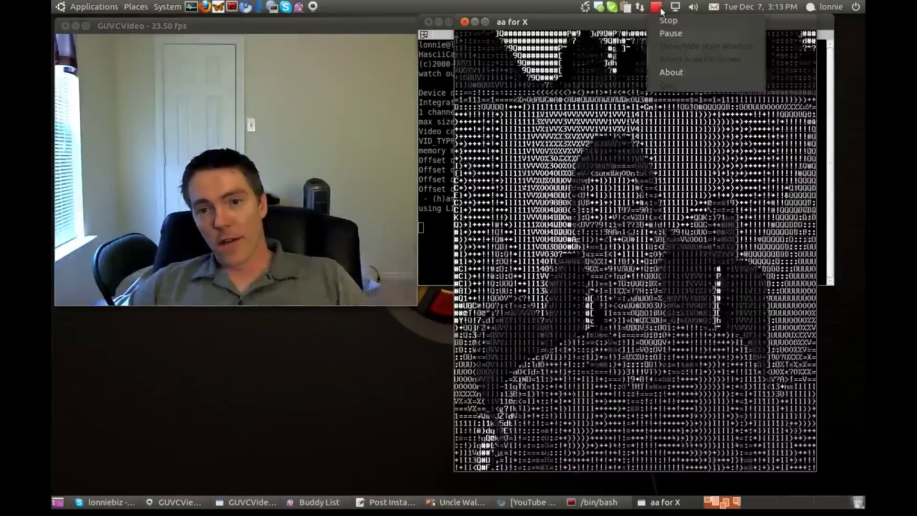